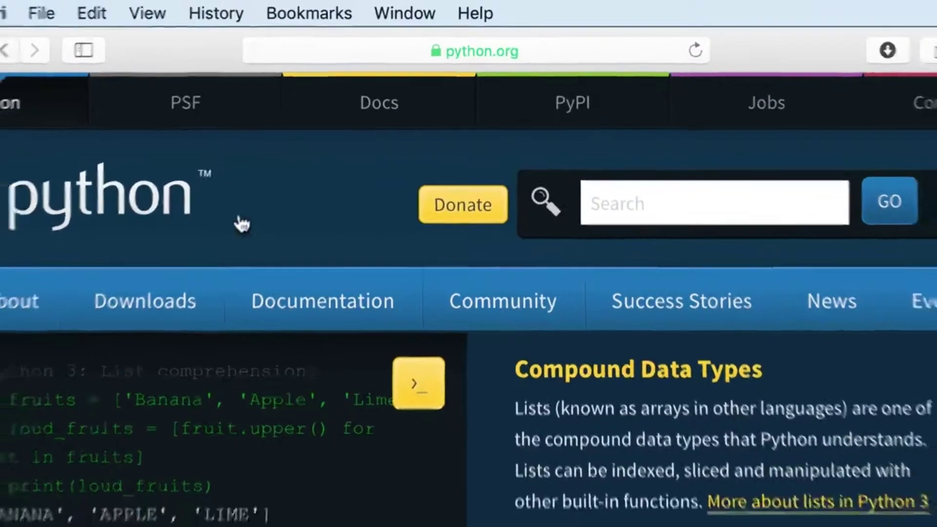
Step: Download Python 3.7.2 for Mac OS X from python.org and open python-3.7.2-macosx10.9.pkg from the Downloads folder in Finder
mouse_move(158, 320)
click(228, 245)
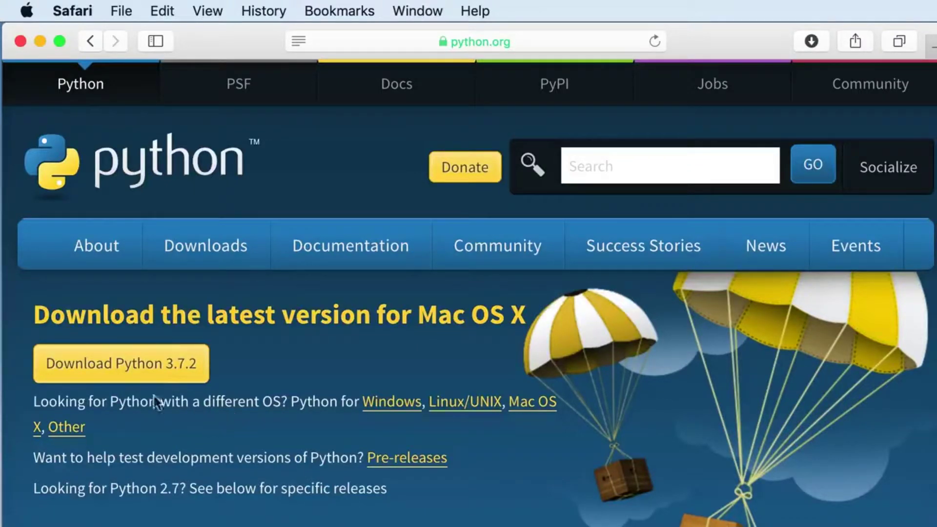
click(155, 365)
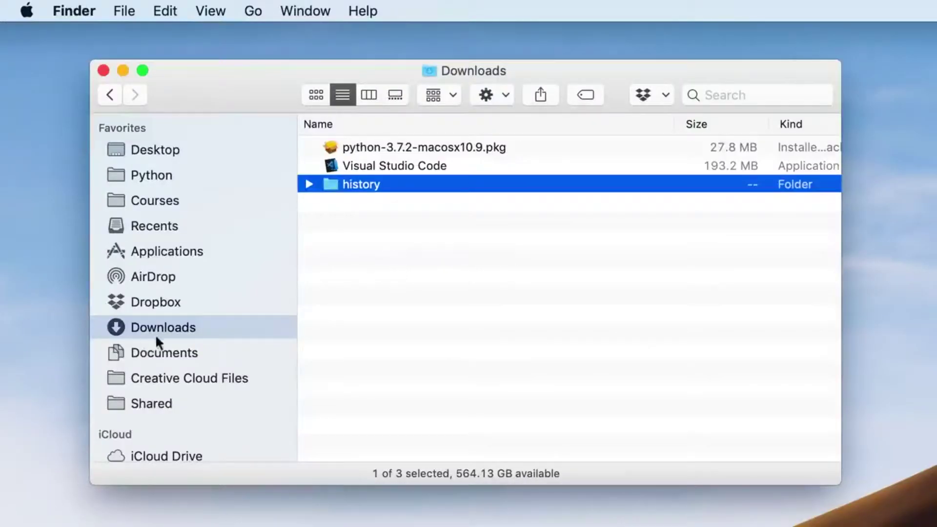
click(395, 148)
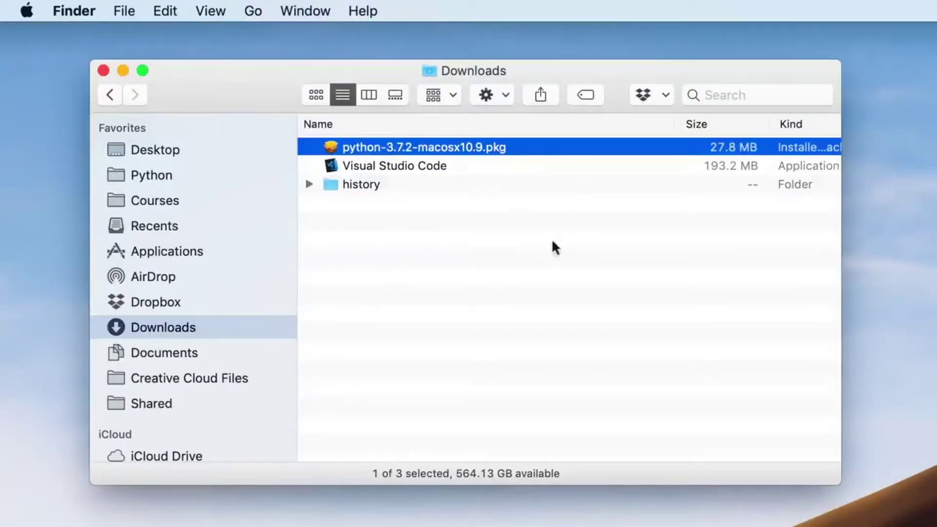
double_click(531, 151)
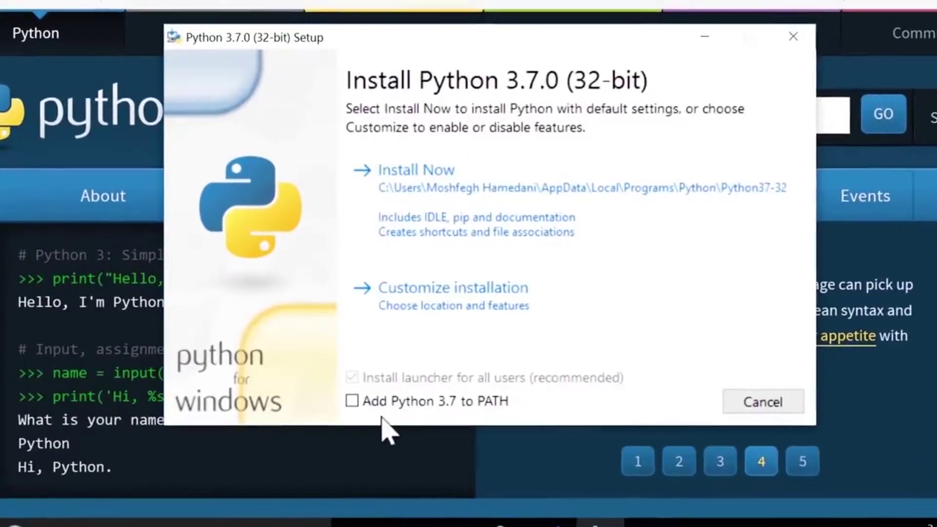
Step: Enable adding Python 3.7 to PATH in the Windows Python 3.7.0 setup
click(351, 401)
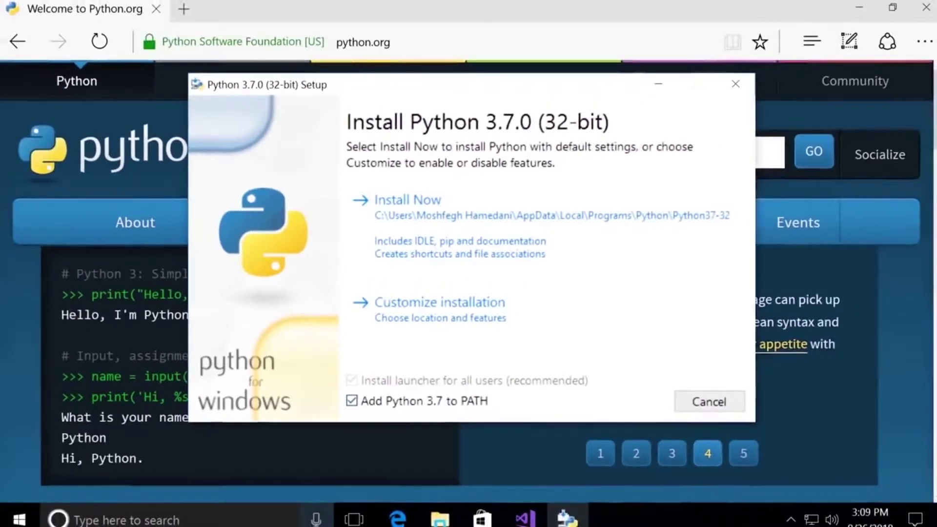
click(548, 227)
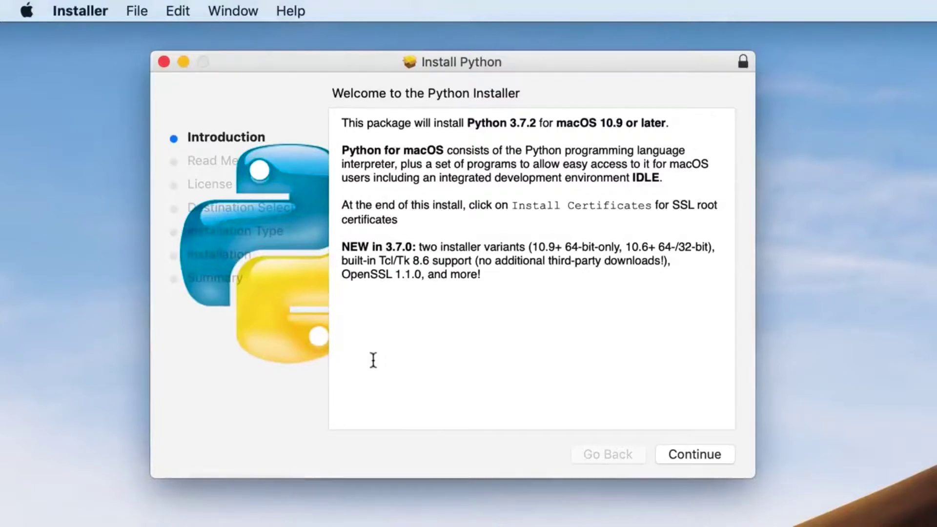
Step: Run the macOS Python installer with the license accepted and a standard install on Macintosh HD, and close it when done
click(711, 450)
click(699, 453)
click(707, 454)
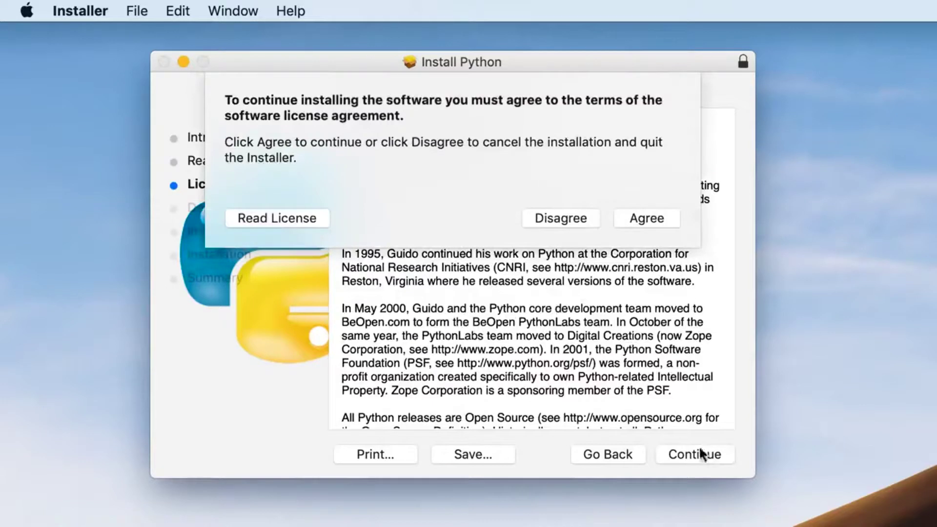
click(656, 222)
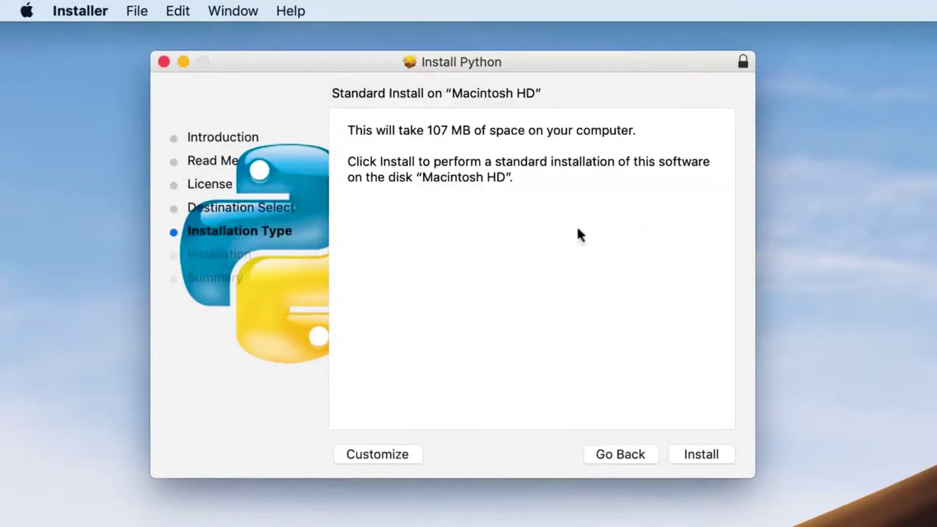
click(716, 455)
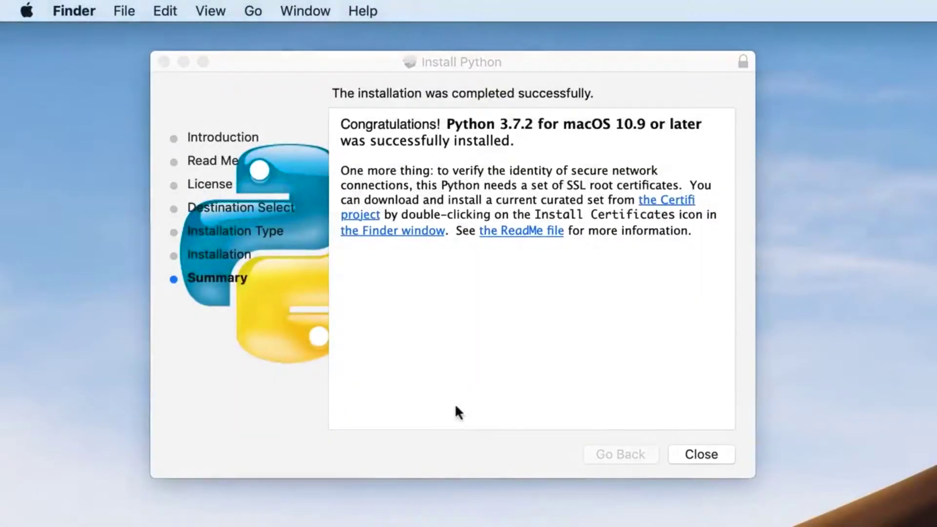
click(695, 453)
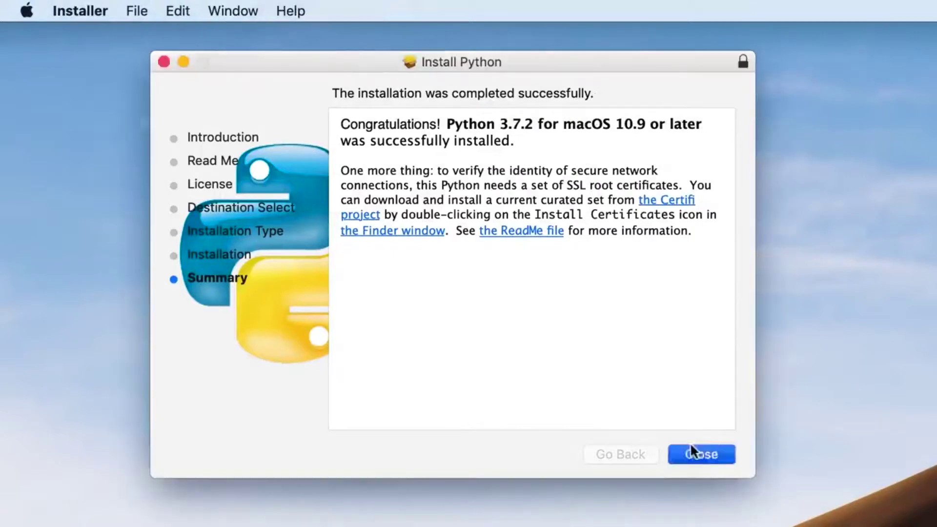
click(596, 195)
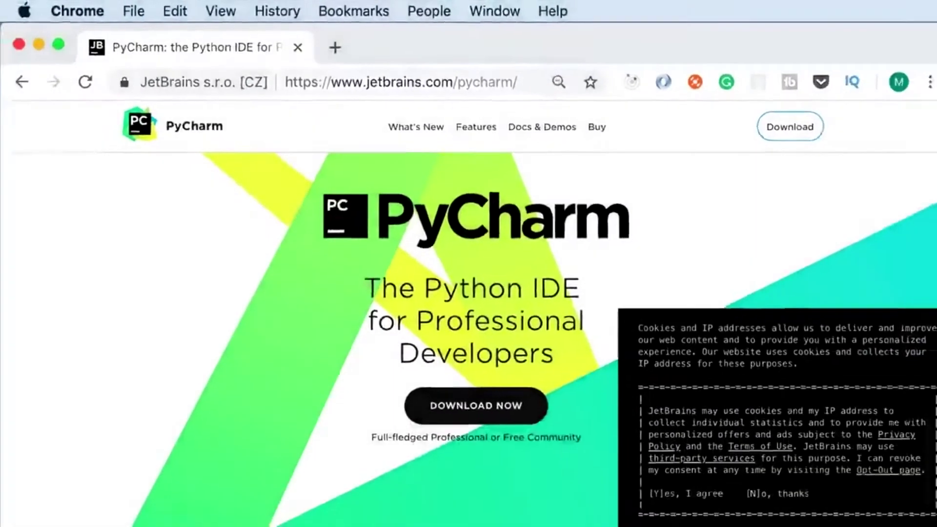
Step: Download the free Community edition of PyCharm for macOS from the JetBrains website in Chrome
drag(527, 288, 579, 287)
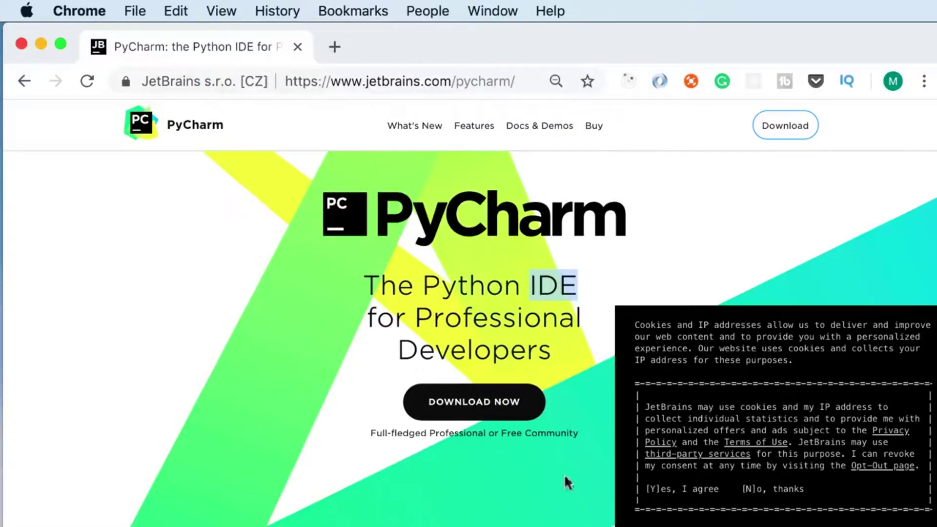
click(483, 403)
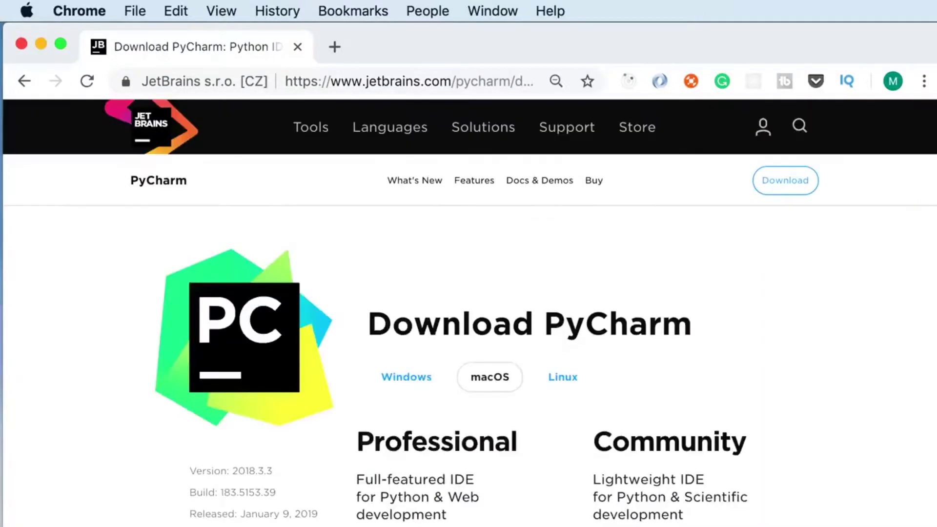
scroll(861, 386, down, 3)
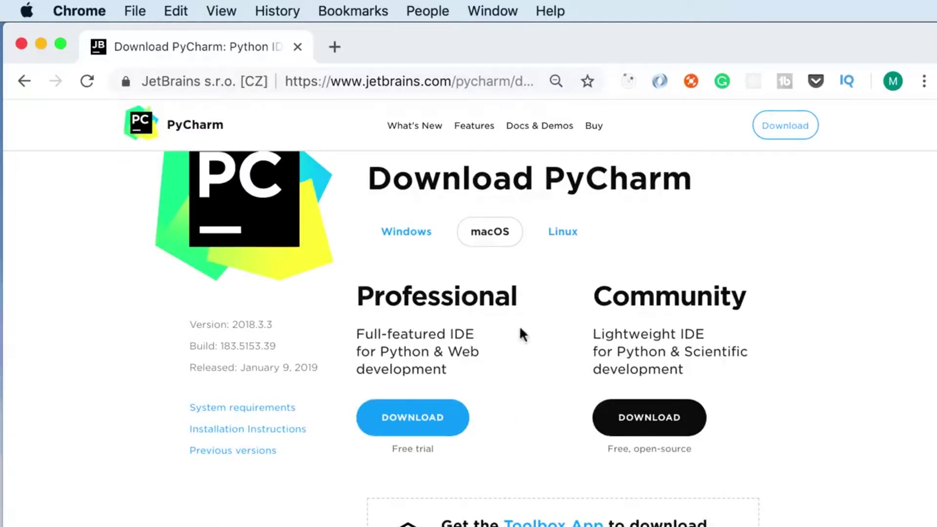
drag(591, 298, 806, 306)
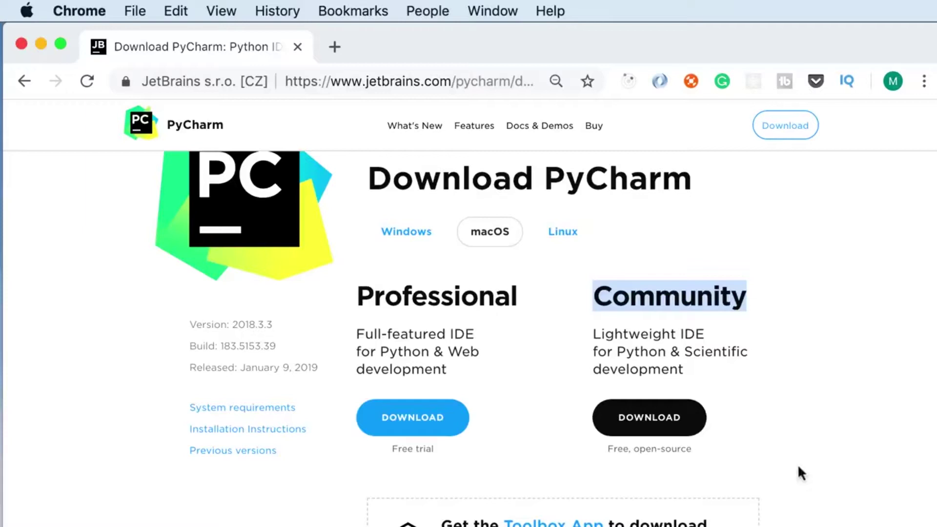
click(653, 417)
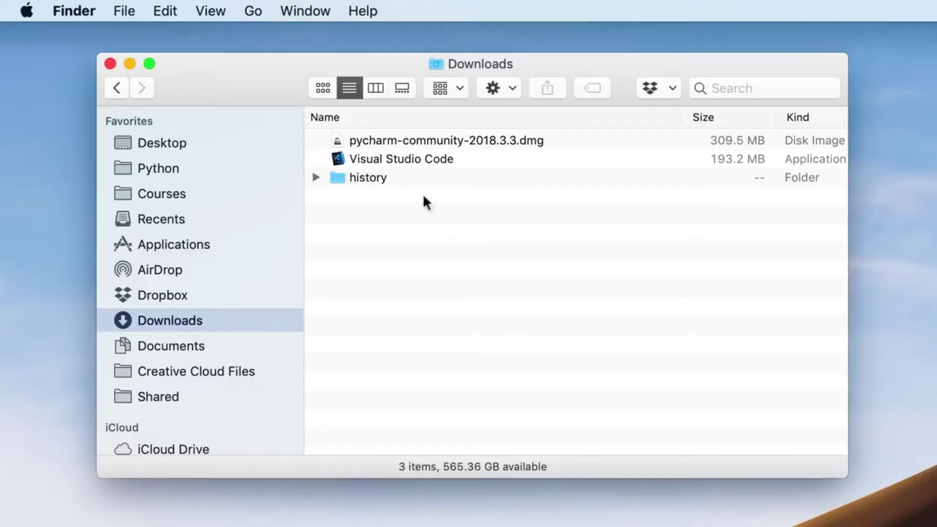
Step: Open pycharm-community-2018.3.3.dmg from Downloads in Finder and copy PyCharm CE into the Applications folder
click(517, 139)
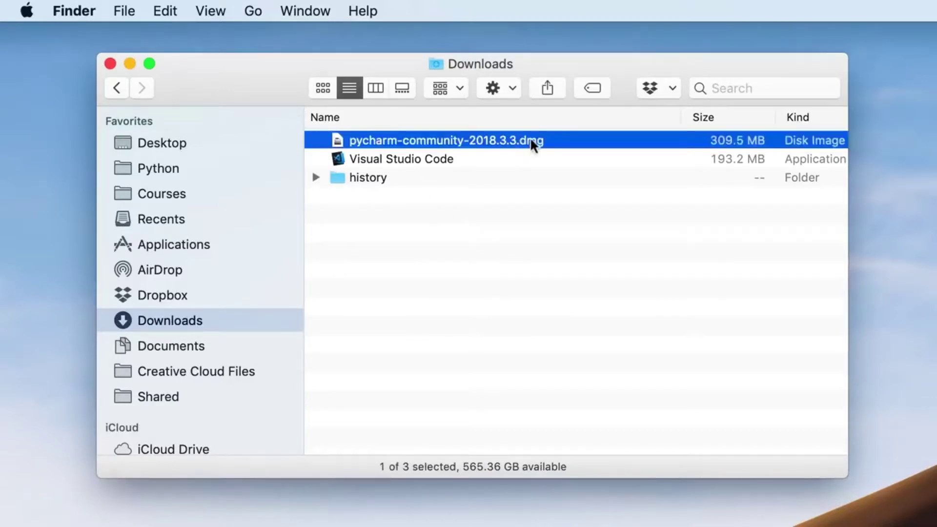
key(super+o)
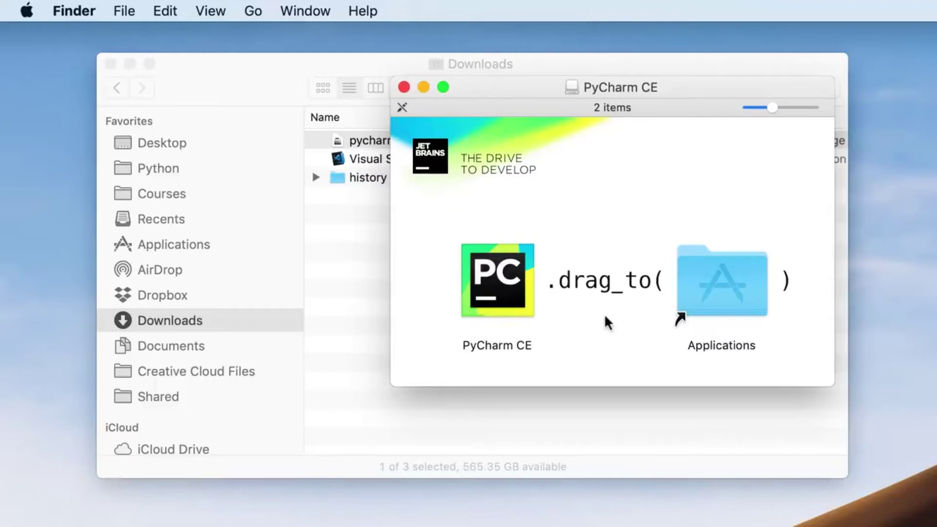
key(Right)
click(599, 489)
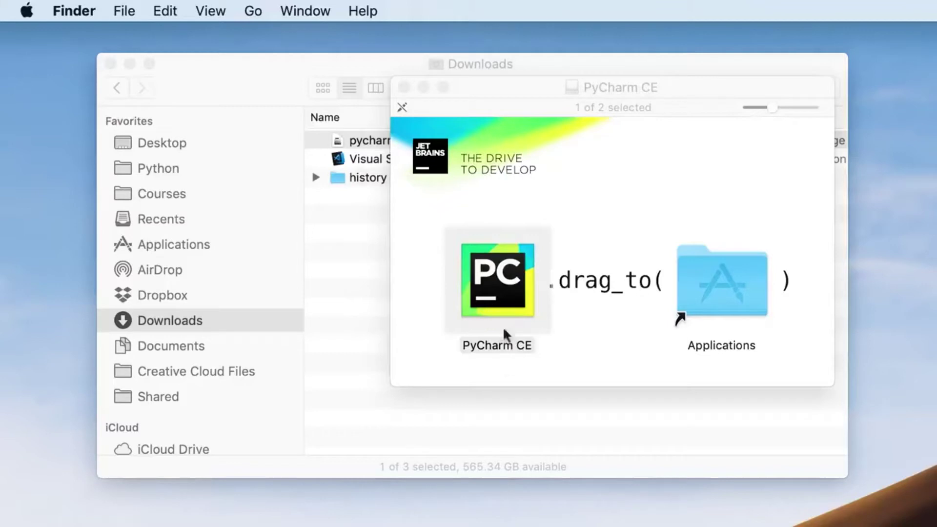
drag(498, 281, 708, 286)
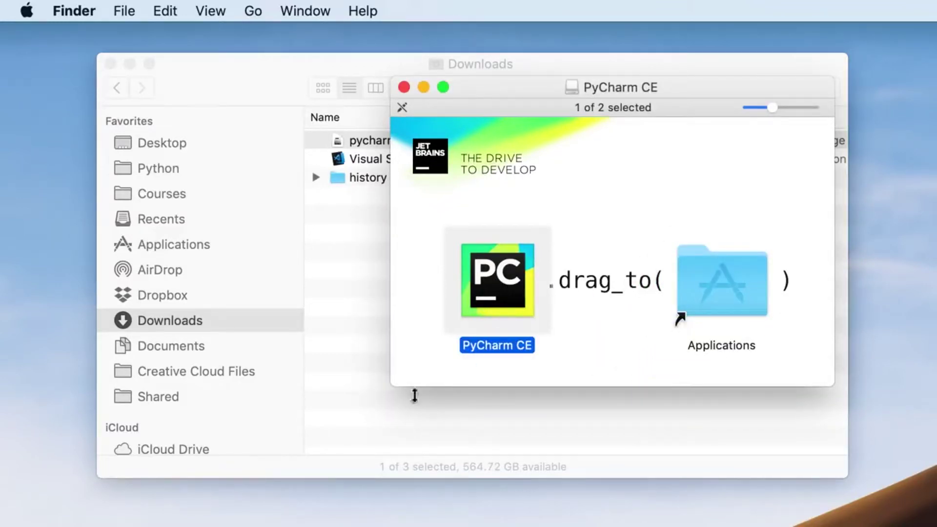
Step: Launch PyCharm CE, allow the downloaded app to open, and complete the installation without importing settings
double_click(472, 315)
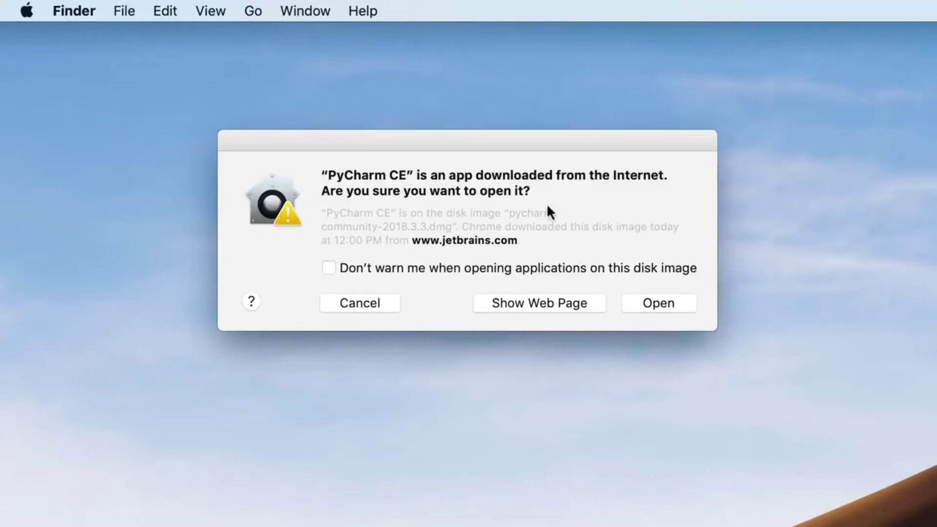
click(672, 306)
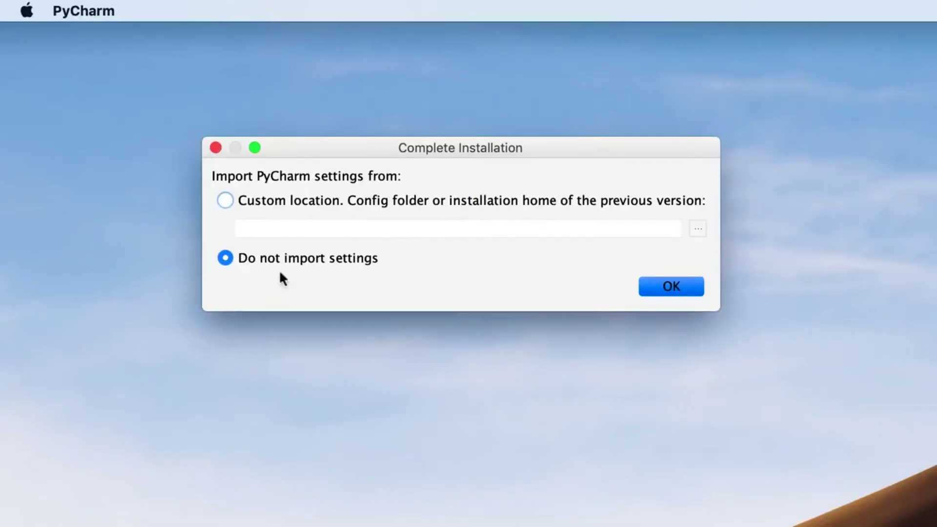
click(676, 290)
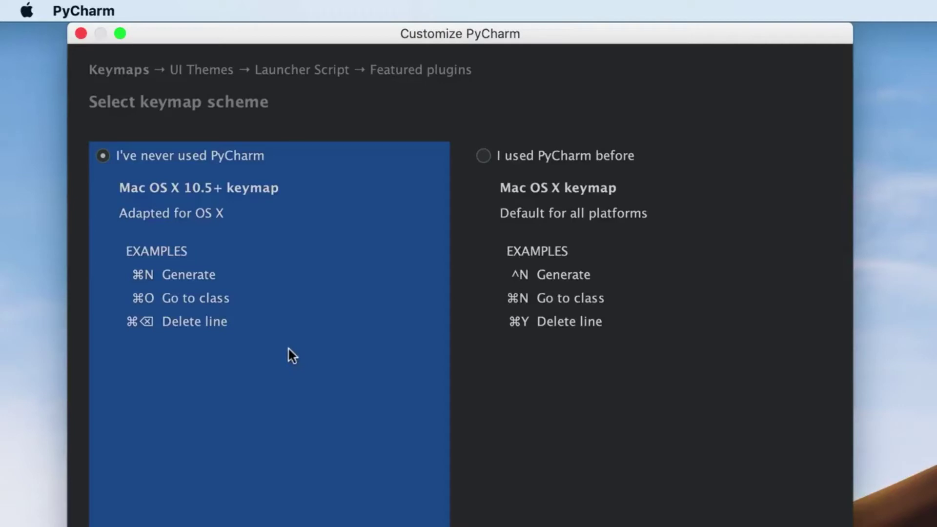
Step: Complete the PyCharm customization with the Mac OS X 10.5+ keymap, the Darcula theme, the default launcher script option and no featured plugins
key(Return)
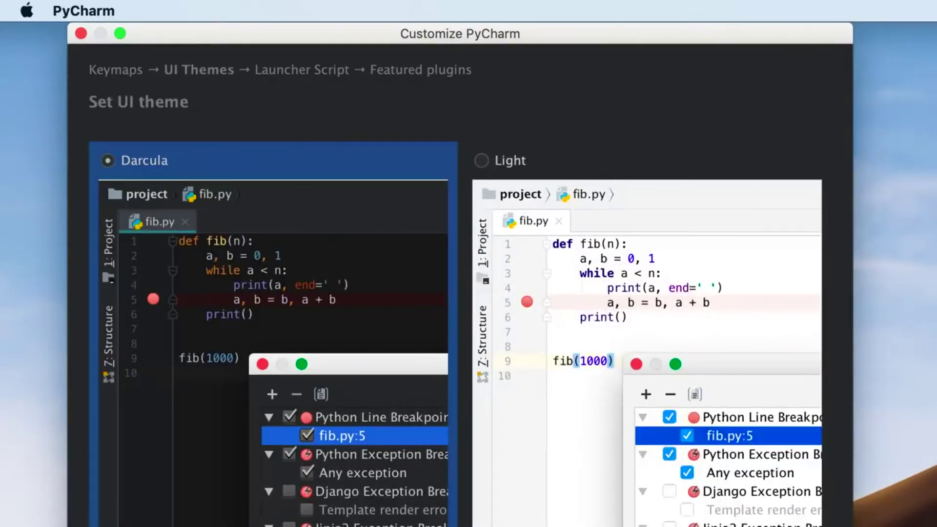
key(Return)
key(Return)
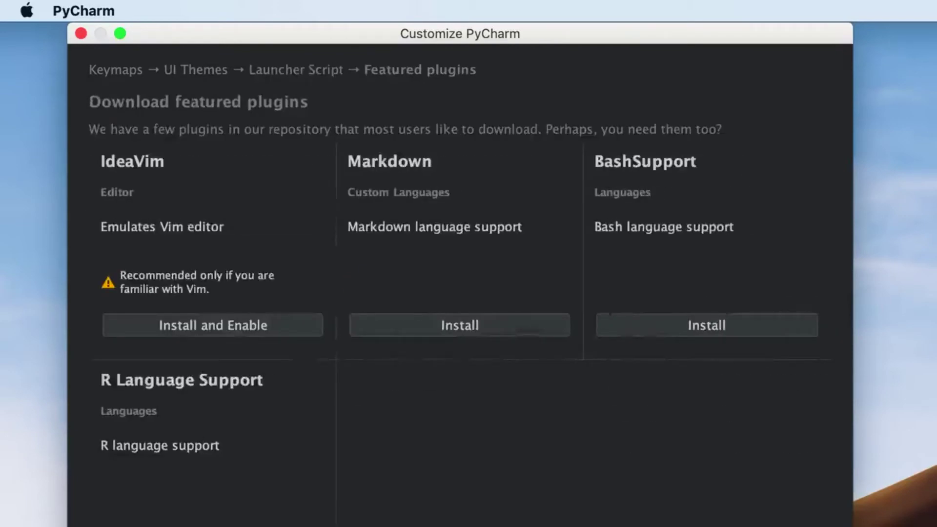
key(Return)
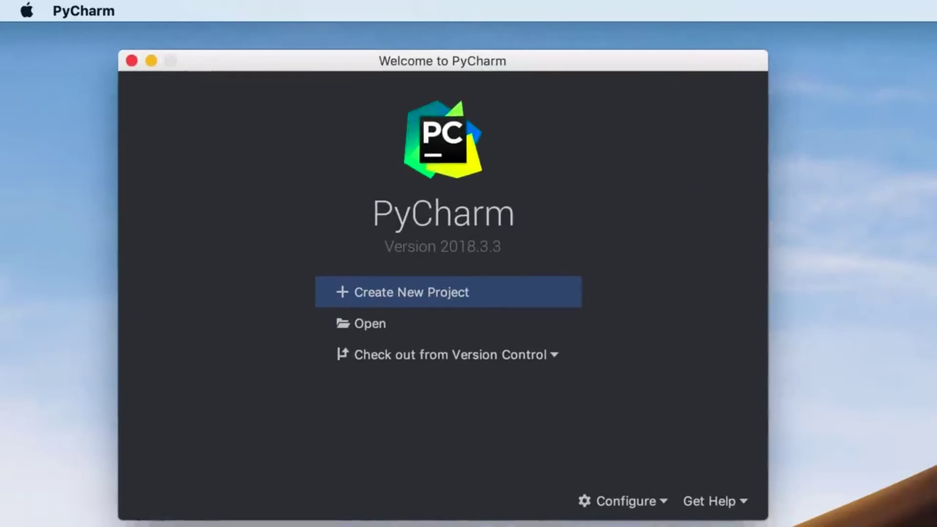
Step: Start a new project and name its folder HelloWorld inside PycharmProjects
click(422, 300)
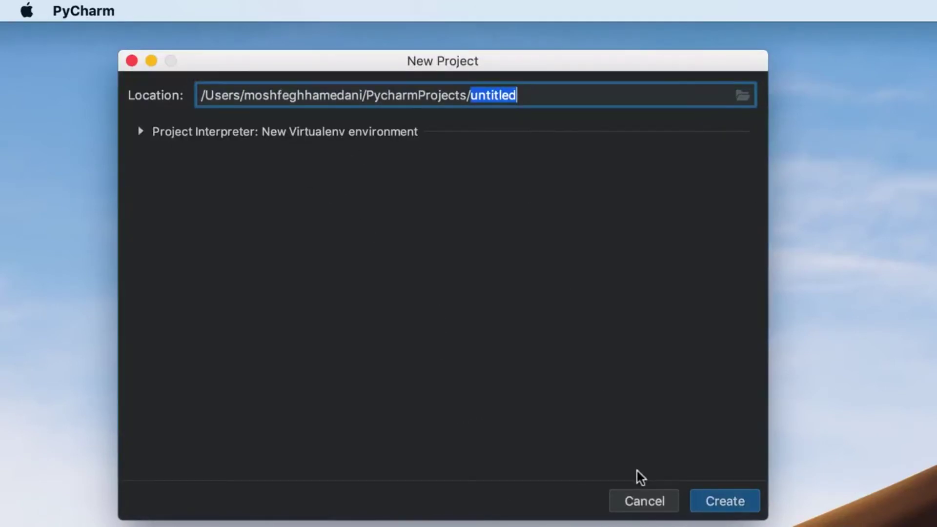
text(Hello)
text(Worl)
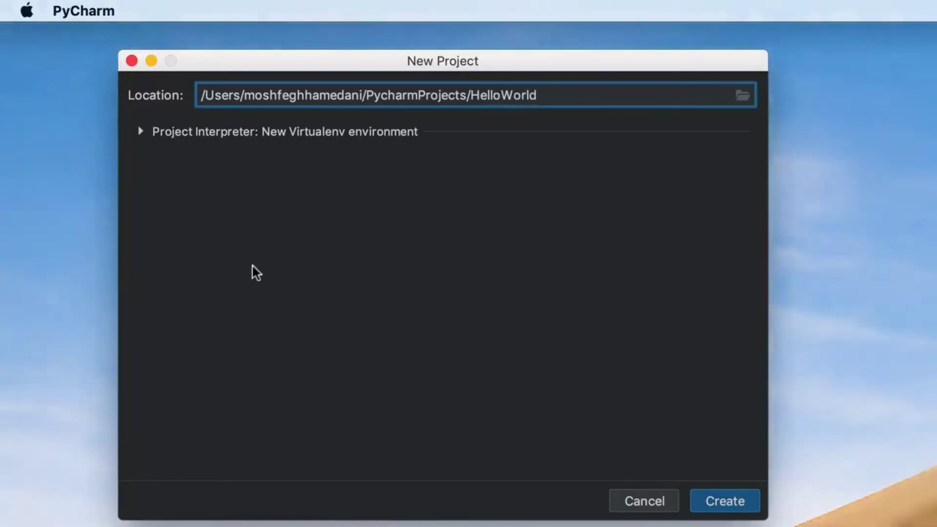
Step: Create the project with a new Virtualenv environment, keeping /usr/local/bin/python3.7 as the base interpreter
click(141, 138)
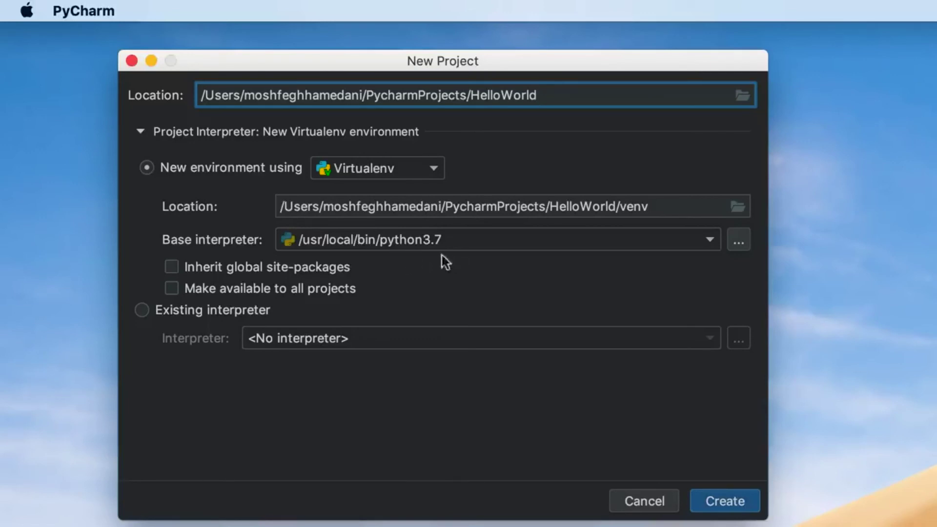
click(710, 241)
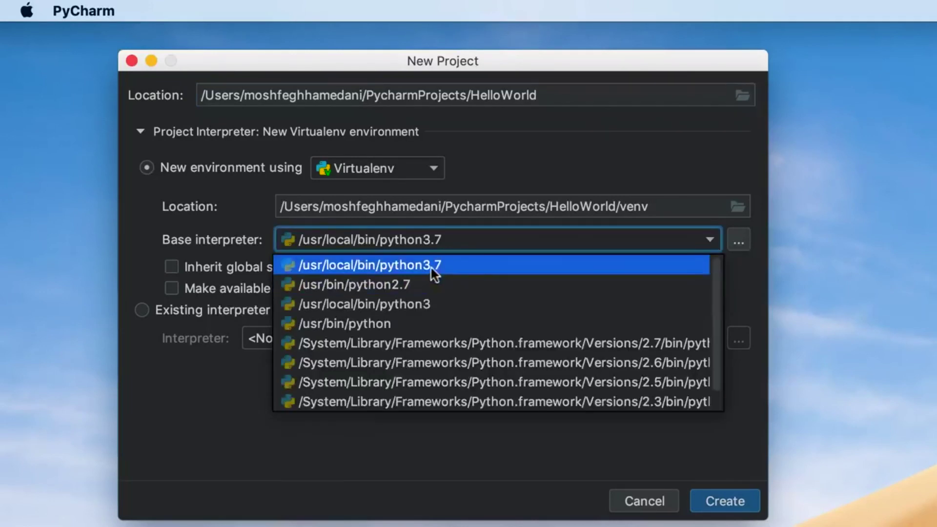
click(707, 240)
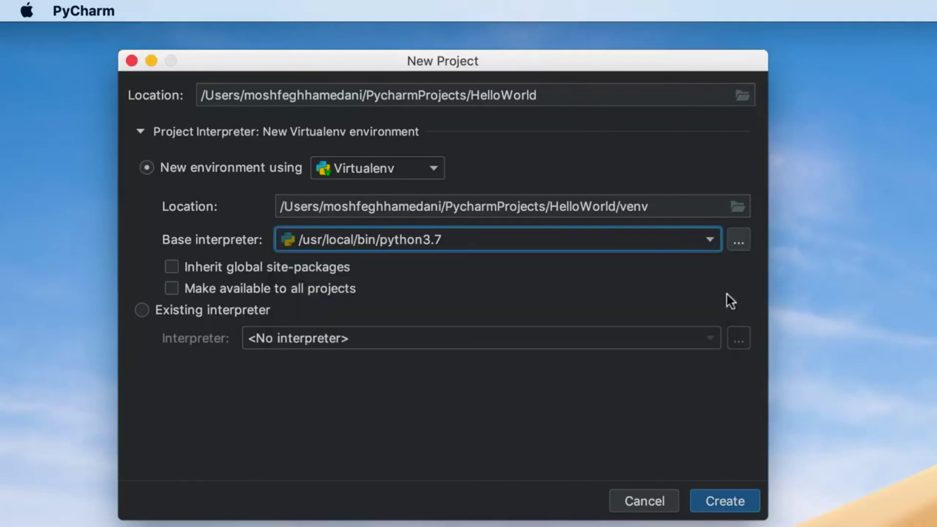
click(746, 503)
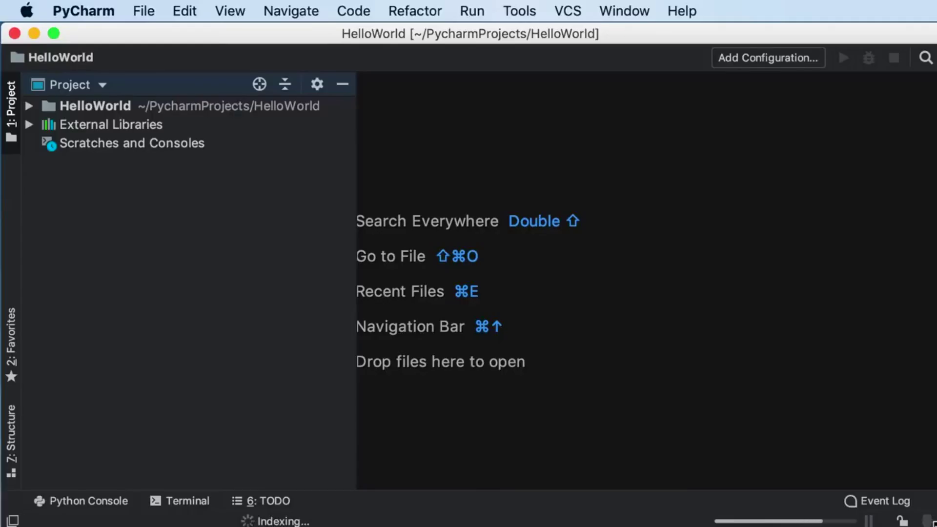